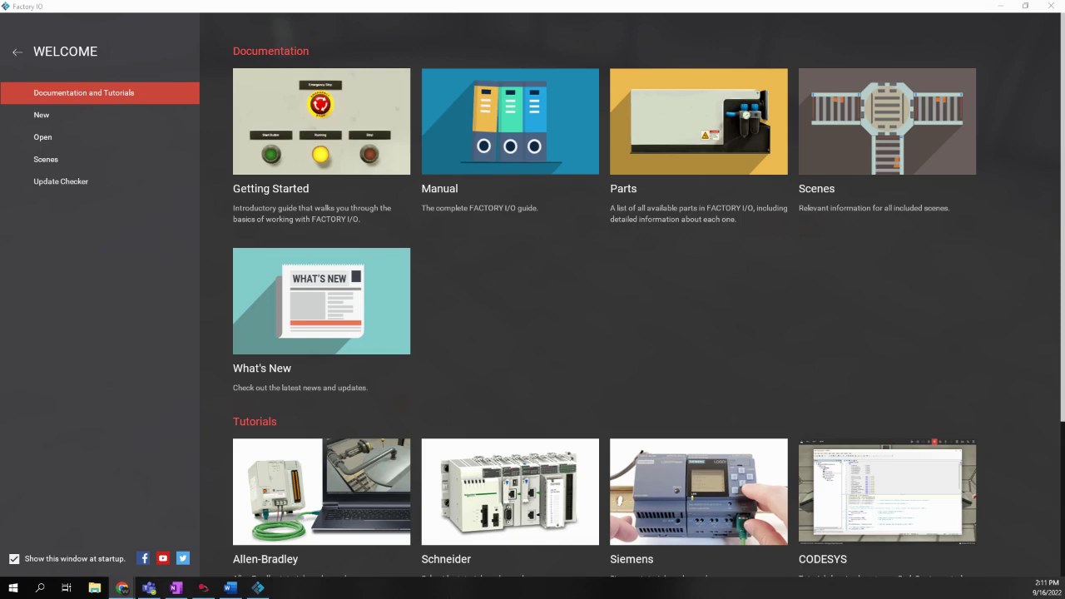
# Pick the '1 - From A to B' roller conveyor scene from the included Scenes list.
pyautogui.click(46, 160)
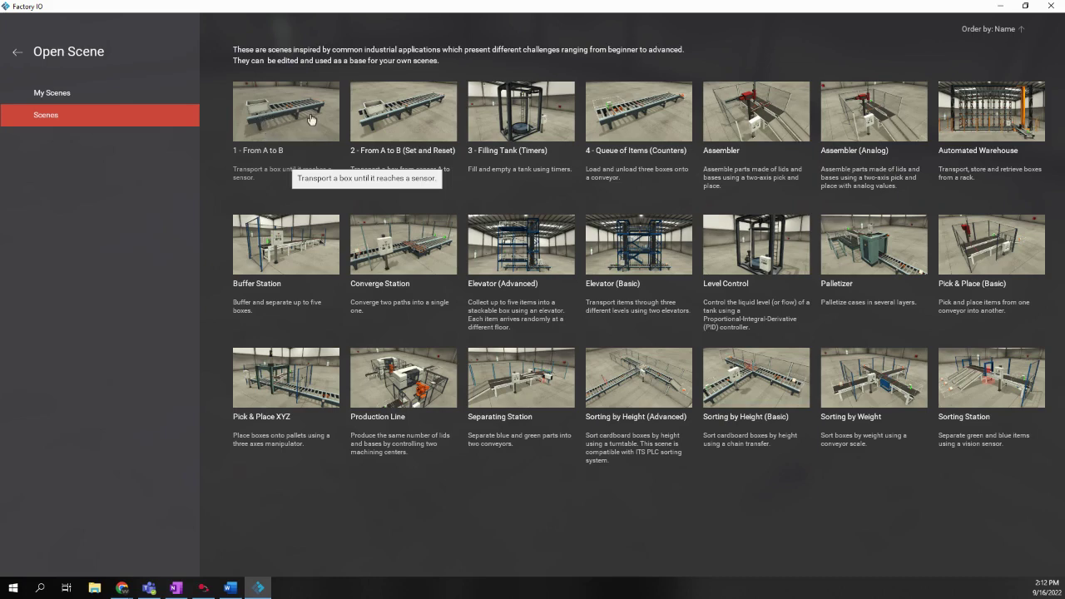
pyautogui.click(267, 117)
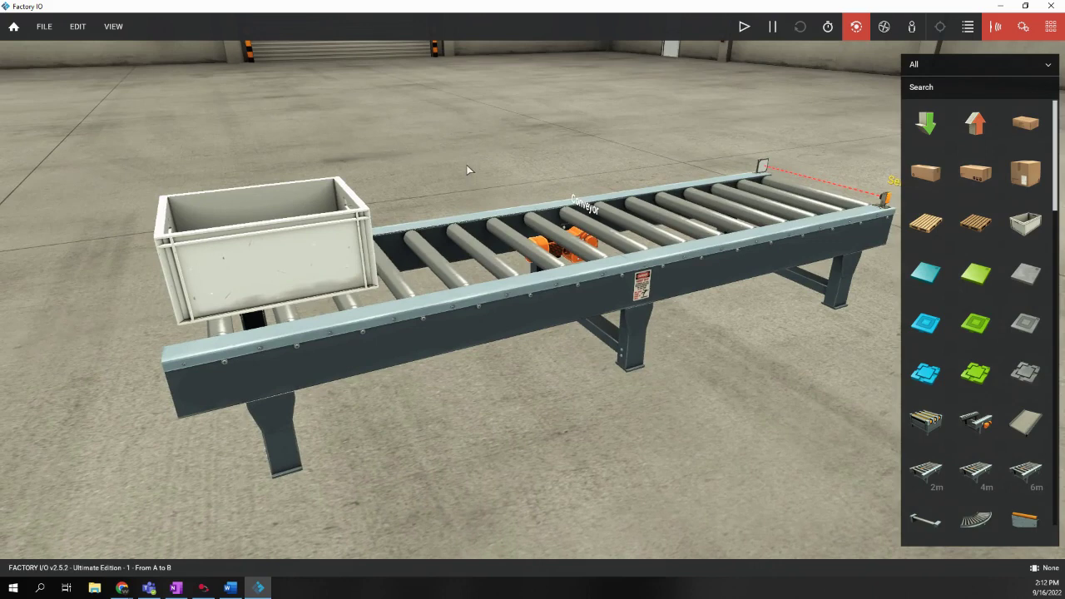
pyautogui.moveTo(477, 167); pyautogui.dragTo(486, 189, button='right')
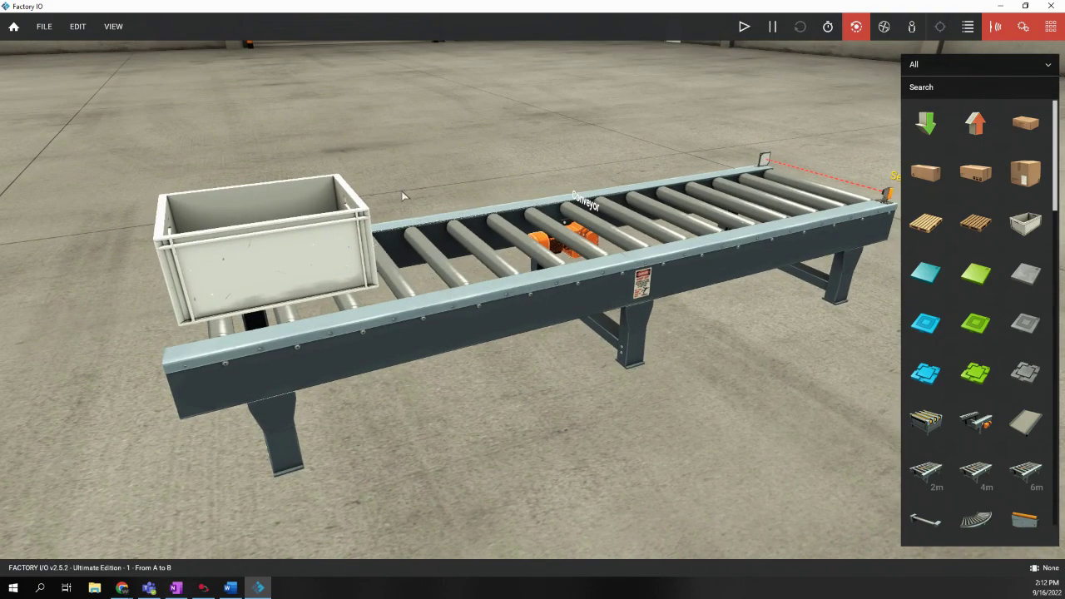
# Enable Camera Navigation from the VIEW menu and tilt the view up, down, then up again.
pyautogui.click(114, 28)
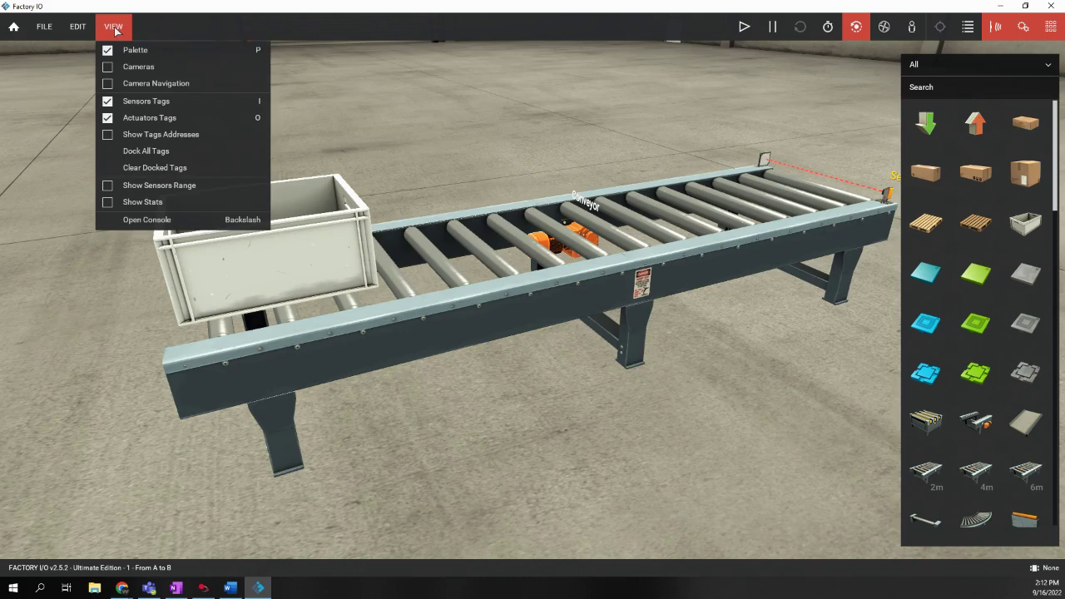
pyautogui.click(110, 85)
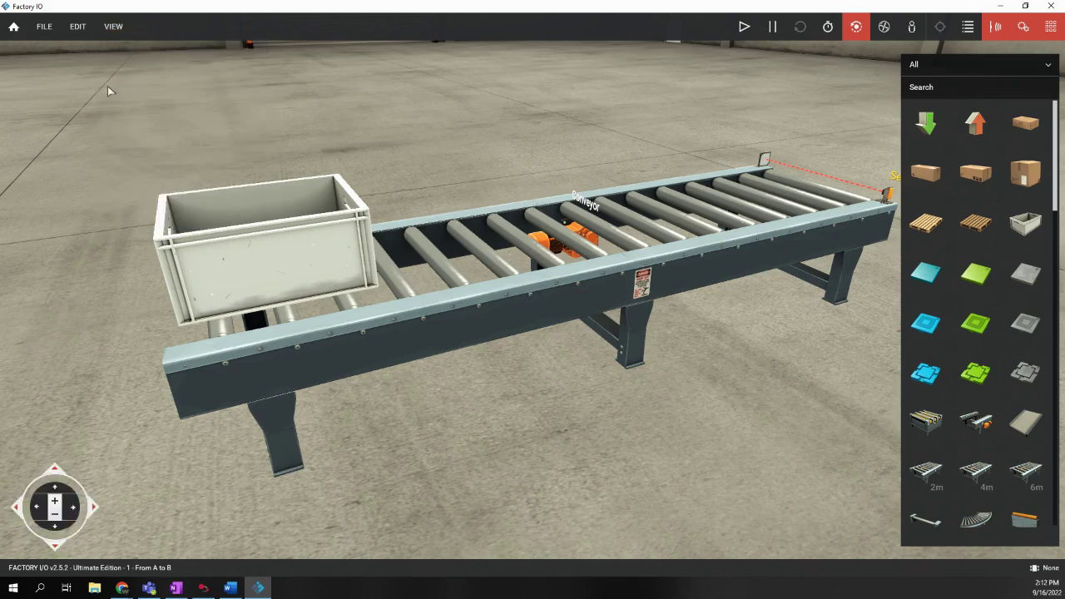
pyautogui.click(55, 472)
pyautogui.click(55, 547)
pyautogui.click(56, 471)
# Go to the Drivers page via FILE and expand the Driver dropdown of PLC choices.
pyautogui.click(50, 33)
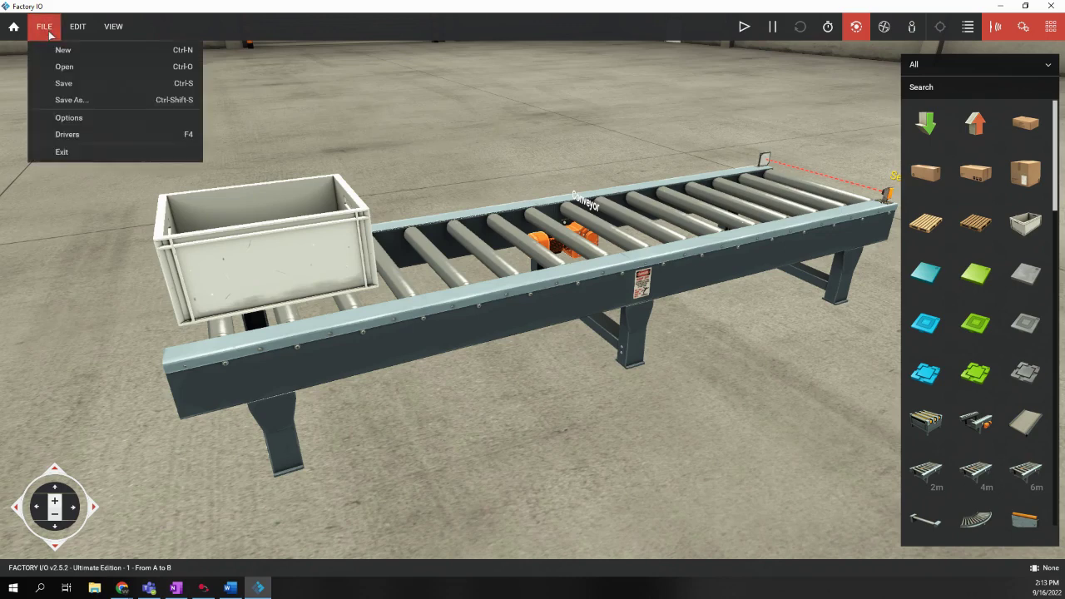
pyautogui.click(71, 133)
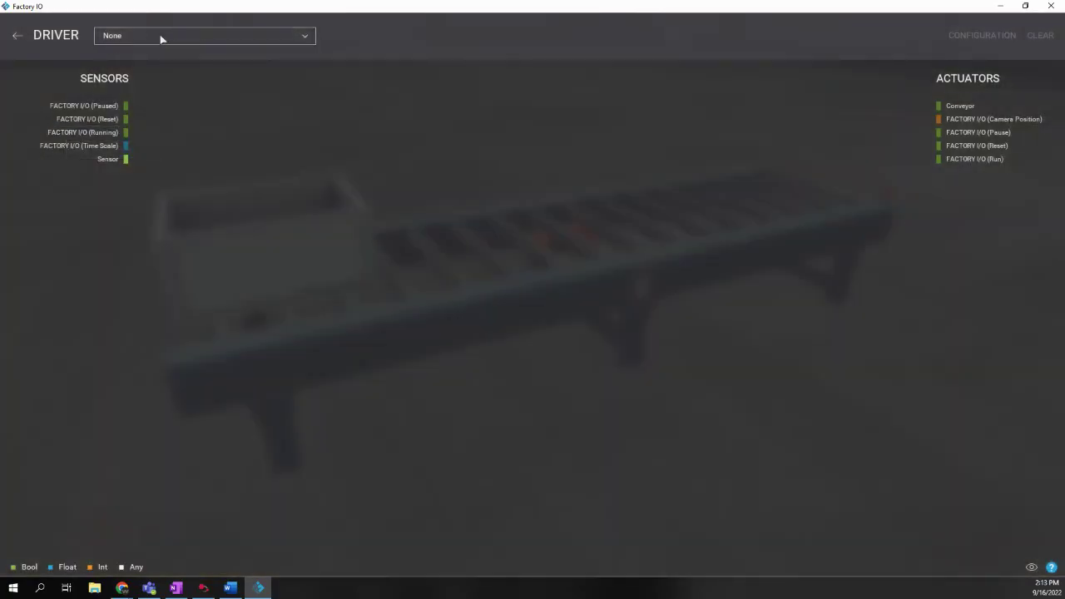
pyautogui.click(298, 41)
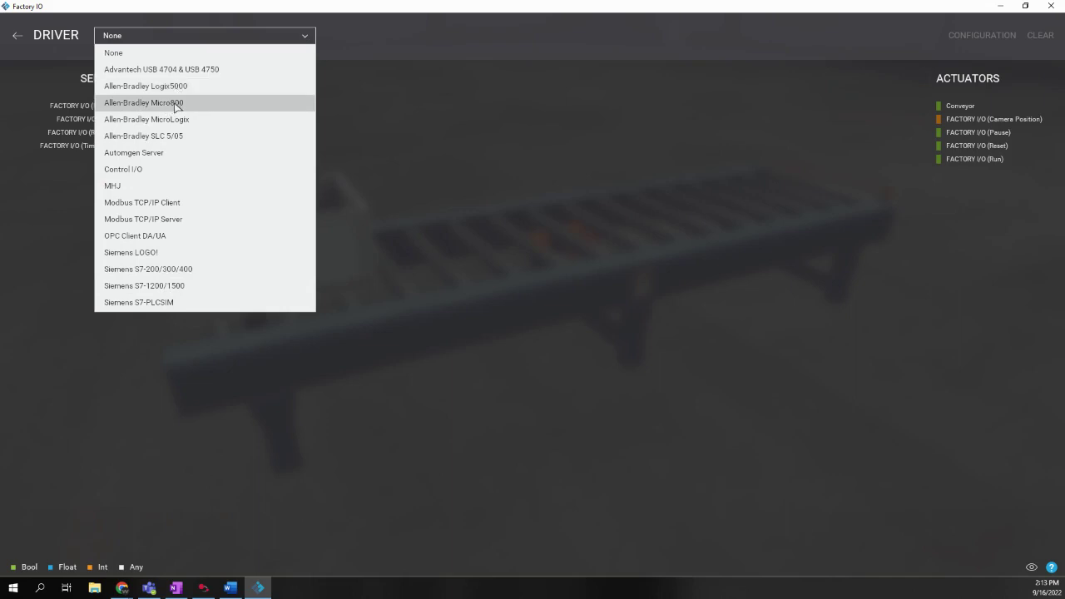
# Choose Allen-Bradley Micro800 as the scene's PLC driver.
pyautogui.click(175, 106)
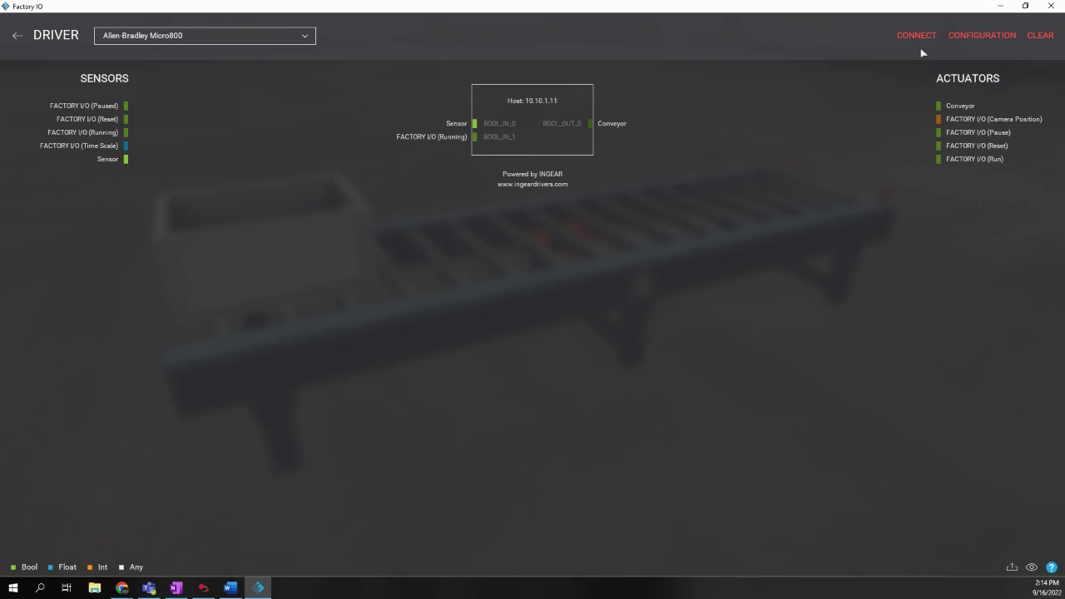
# In the Micro800 configuration, check the host address 10.10.1.11 and leave it unchanged.
pyautogui.click(984, 37)
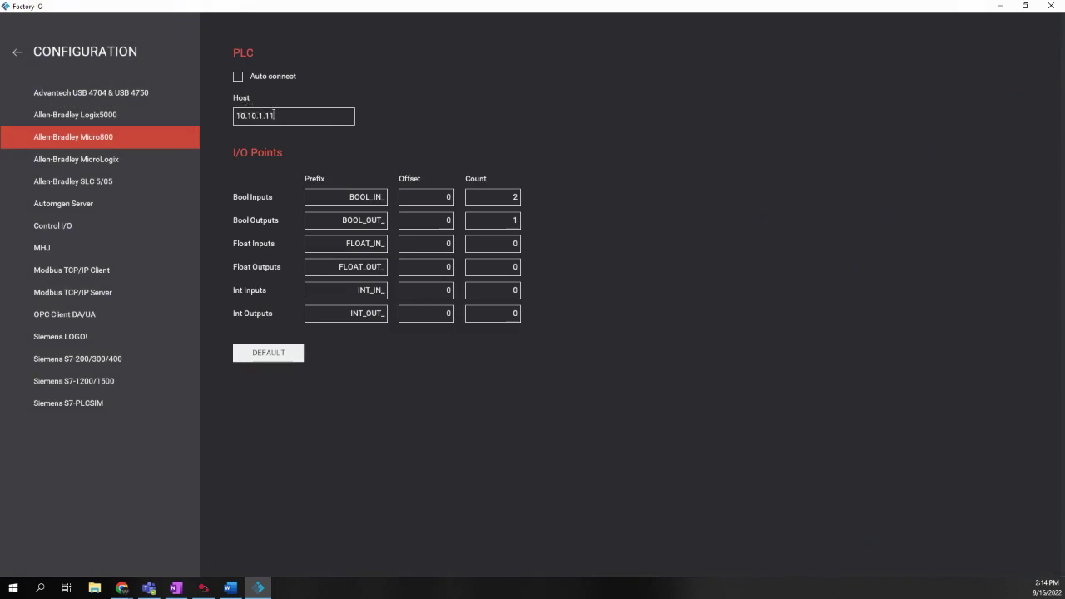
pyautogui.doubleClick(281, 115)
pyautogui.click(286, 117)
# Back on the I/O mapping, drag Conveyor onto BOOL_OUT_0 and try adding FACTORY I/O (Pause).
pyautogui.click(18, 54)
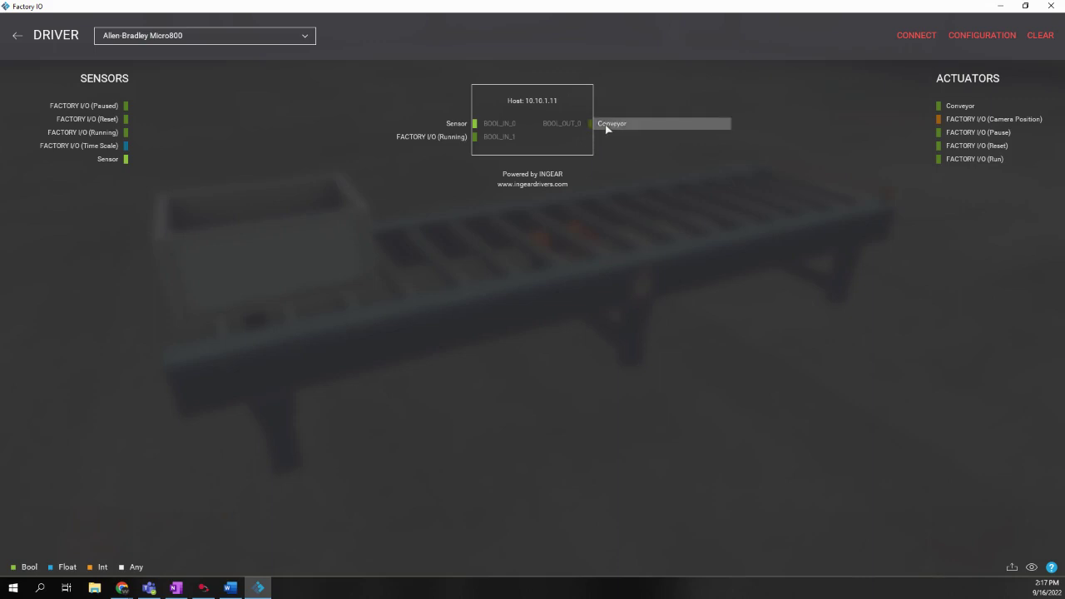
pyautogui.moveTo(937, 106); pyautogui.dragTo(590, 123)
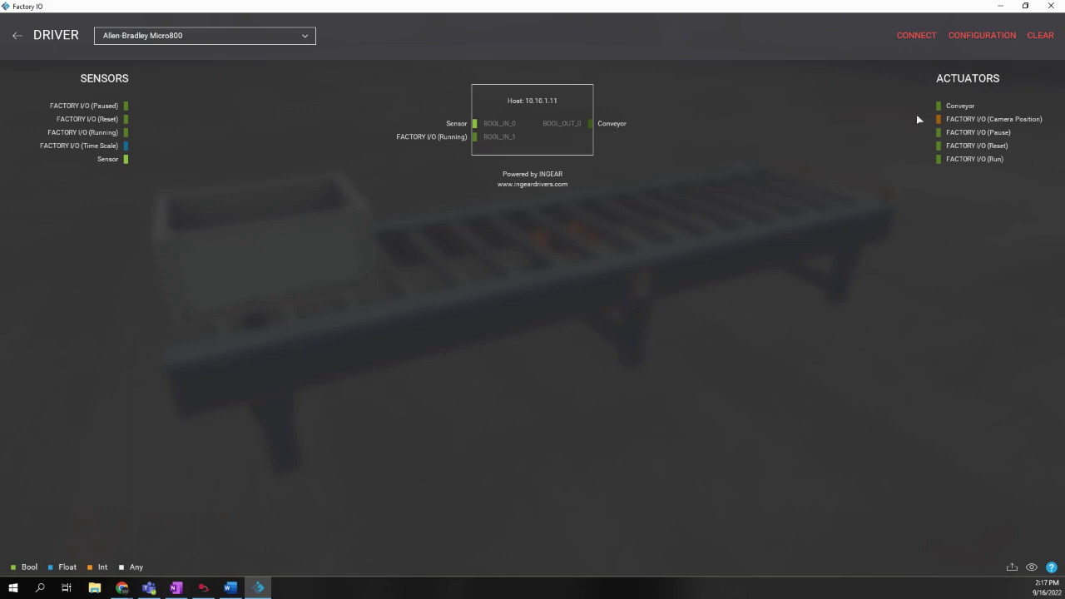
pyautogui.moveTo(941, 133); pyautogui.dragTo(591, 143)
pyautogui.click(961, 37)
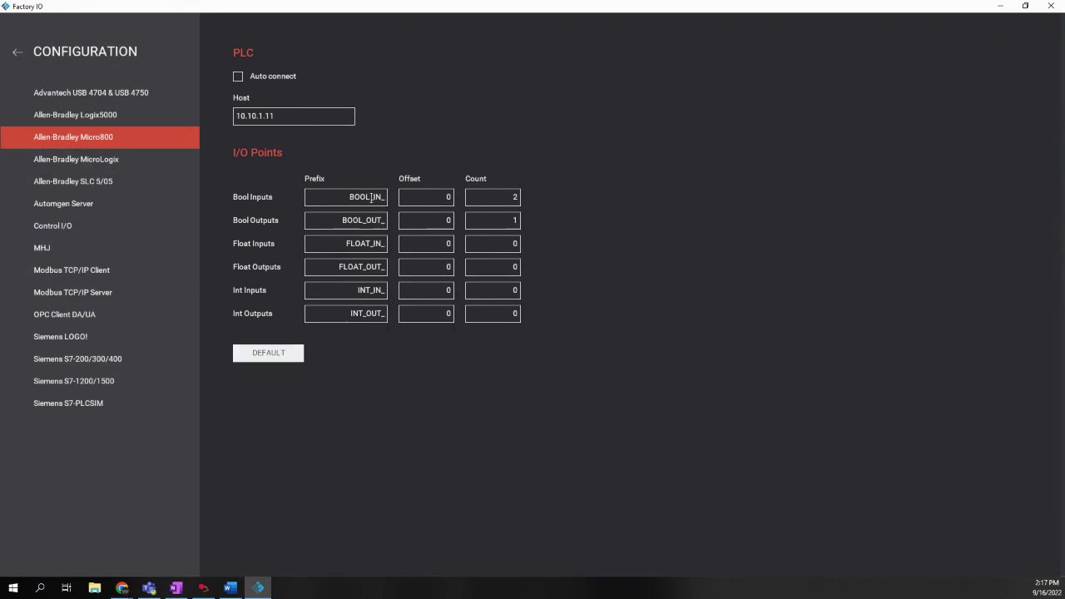
# Leave Configuration for the driver page showing Sensor, Running on BOOL_IN_0/1 and Conveyor on BOOL_OUT_0.
pyautogui.click(16, 52)
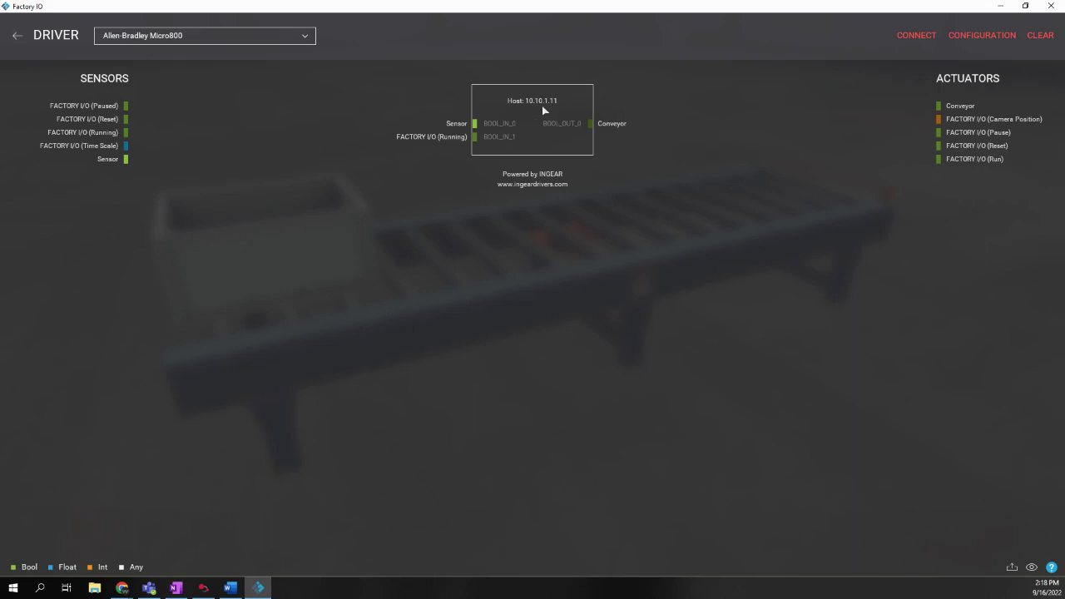
pyautogui.click(17, 37)
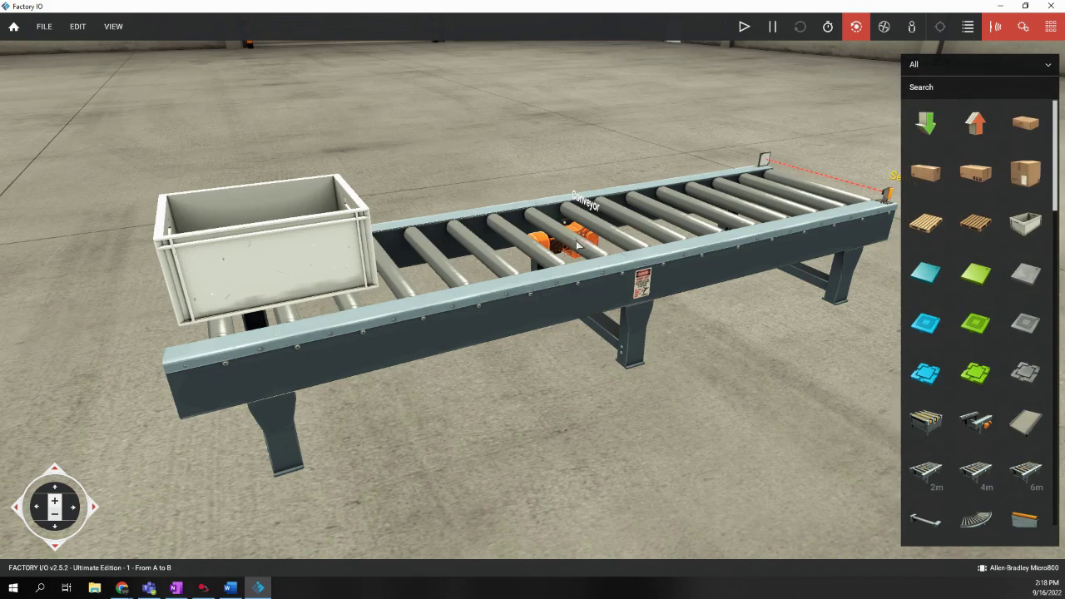
pyautogui.moveTo(580, 242); pyautogui.dragTo(580, 404, button='right')
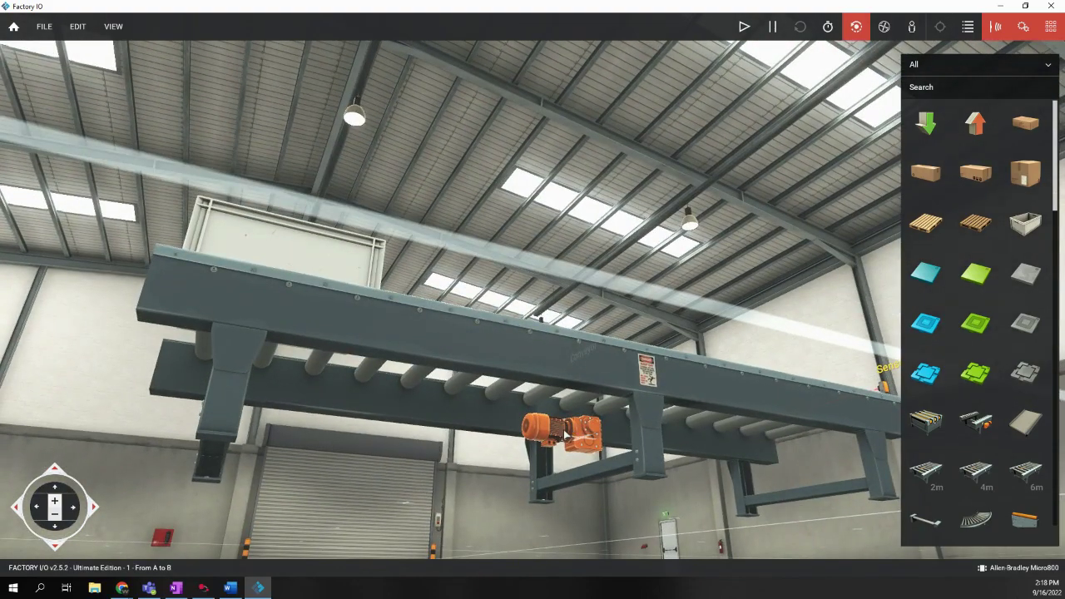
pyautogui.moveTo(575, 434); pyautogui.dragTo(571, 285, button='right')
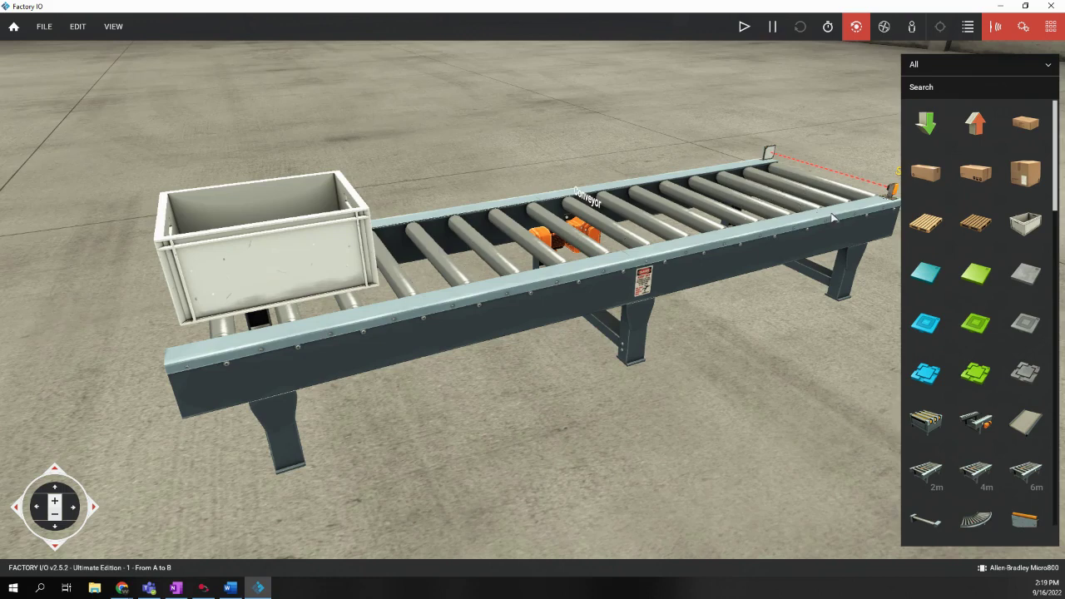
pyautogui.moveTo(94, 506); pyautogui.dragTo(94, 506)
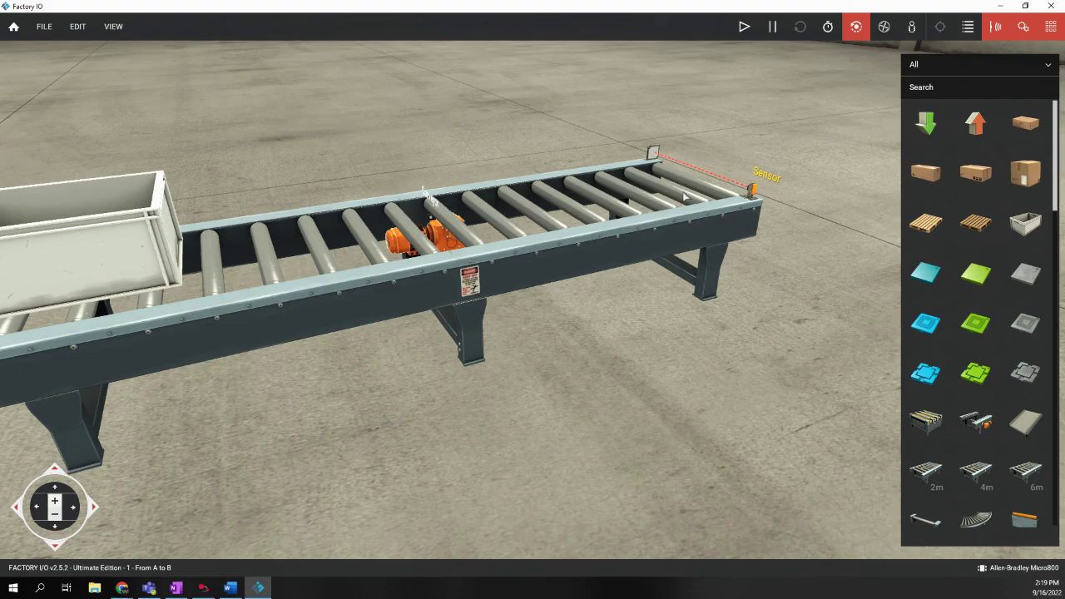
pyautogui.scroll(3, 533, 295)
pyautogui.rightClick(580, 207)
pyautogui.scroll(-2, 513, 128)
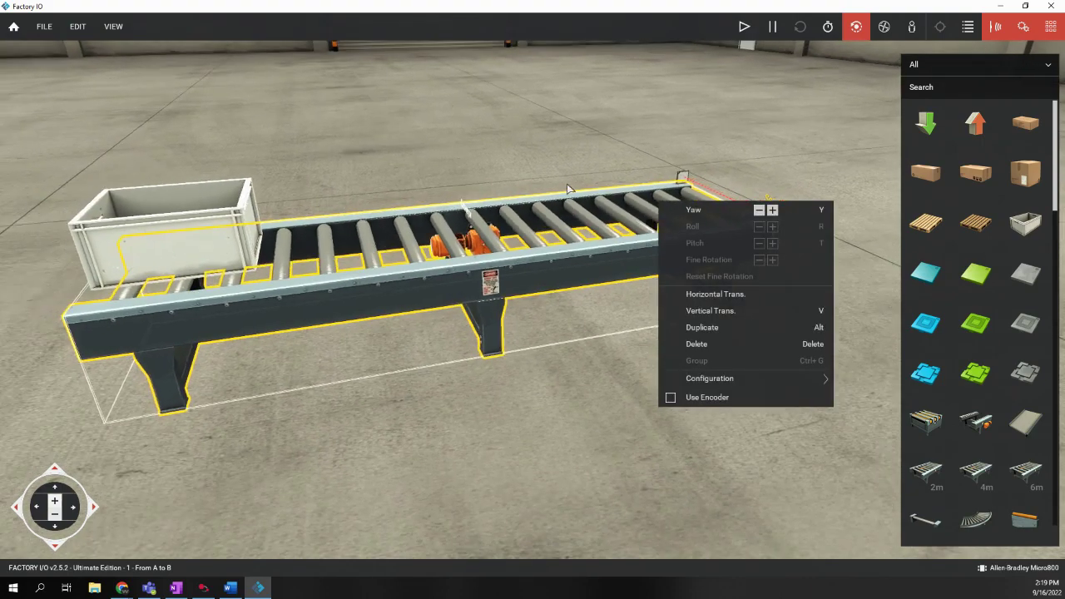
pyautogui.click(511, 133)
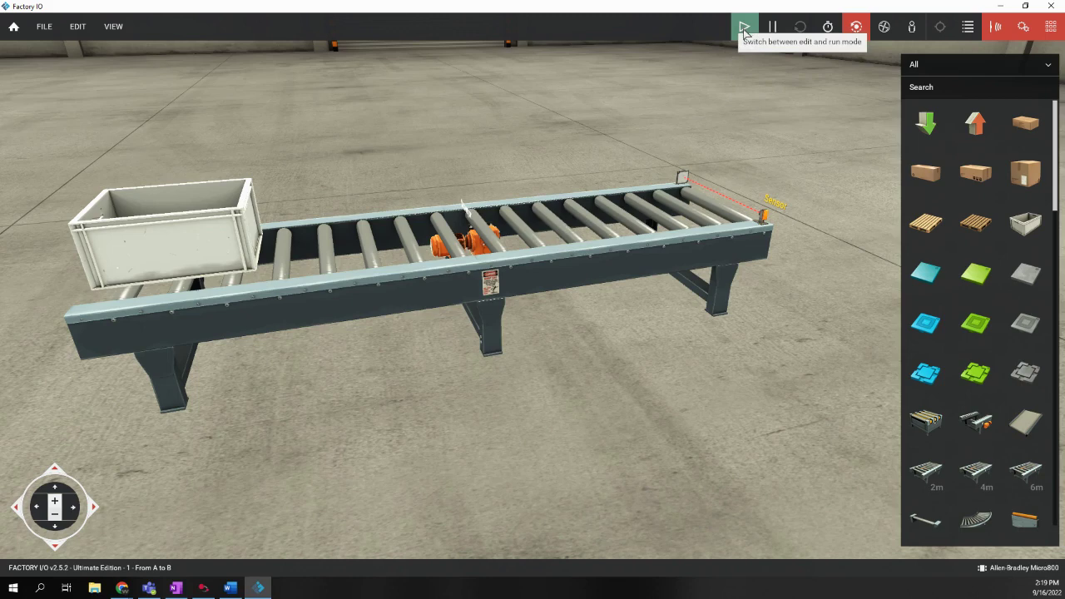
# Switch to Connected Components Workbench and scroll the Micro850 global variables to the BOOL_IN/OUT tags.
pyautogui.click(204, 589)
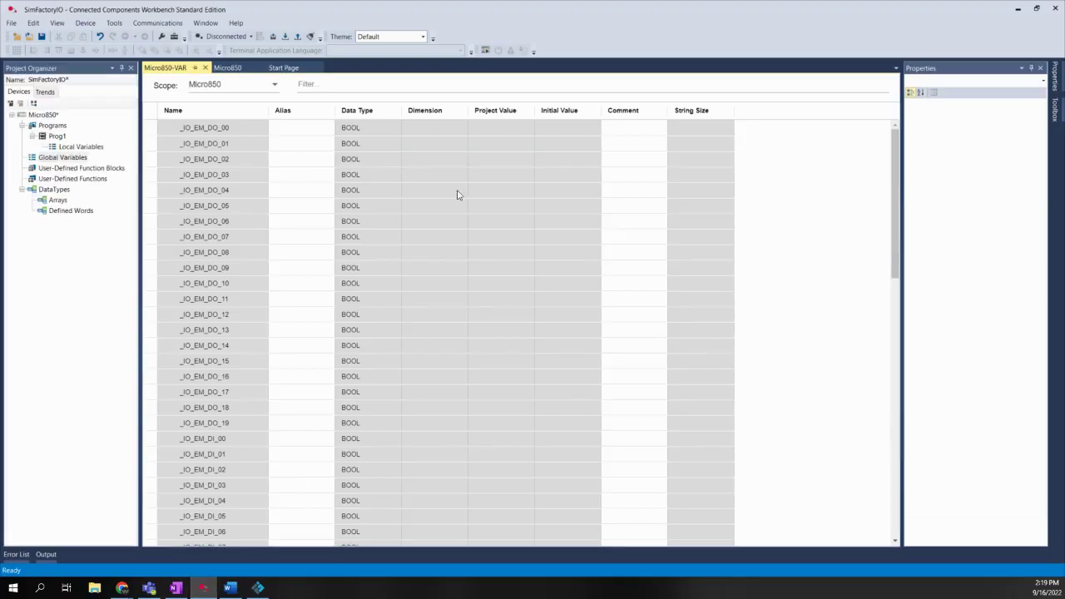
pyautogui.scroll(-4, 252, 203)
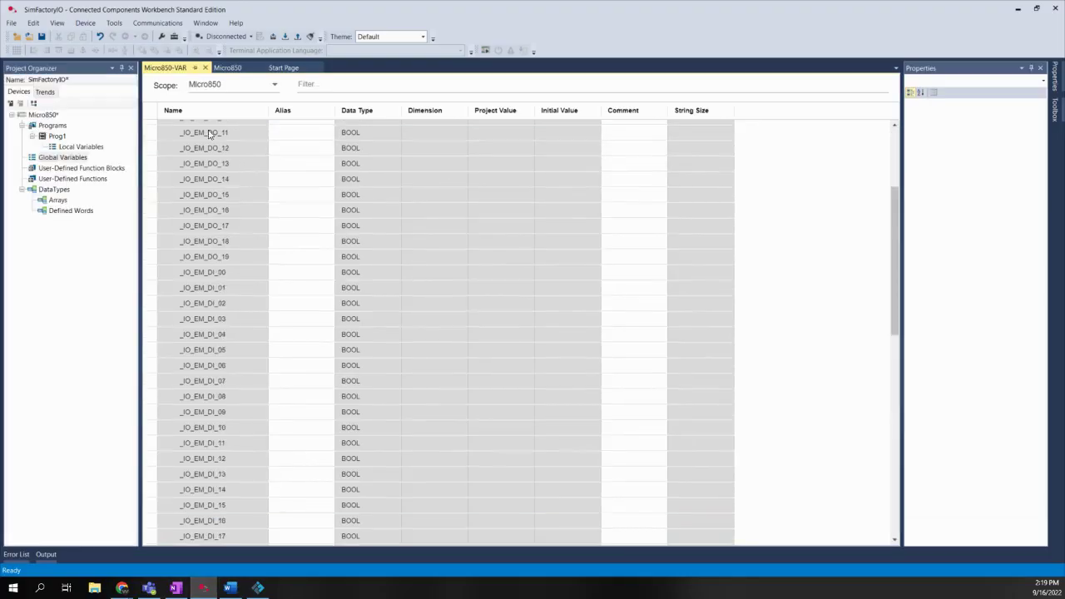
pyautogui.scroll(4, 210, 135)
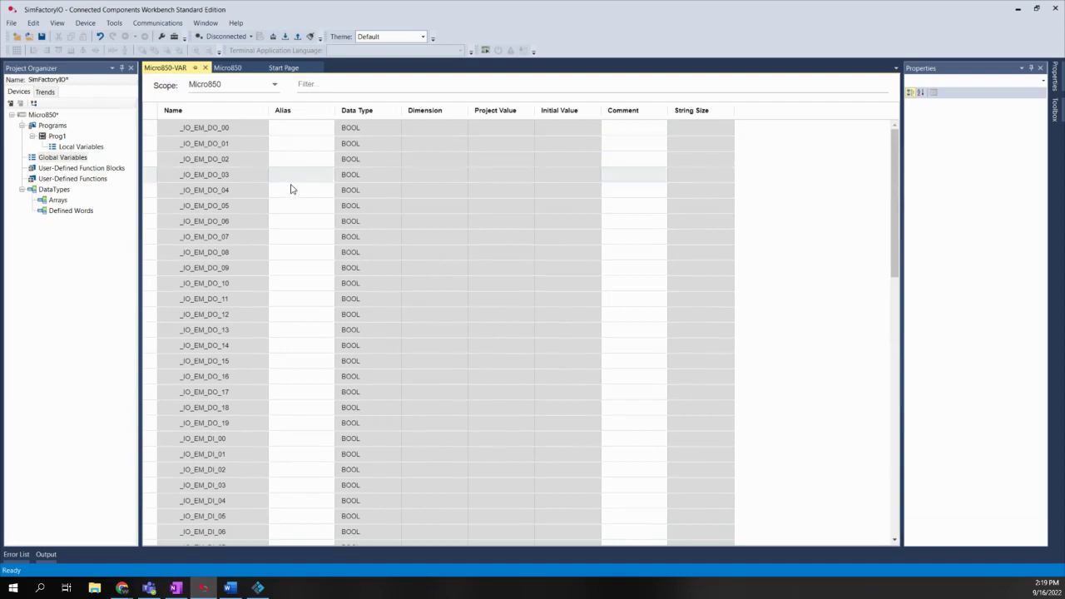
pyautogui.scroll(-15, 533, 242)
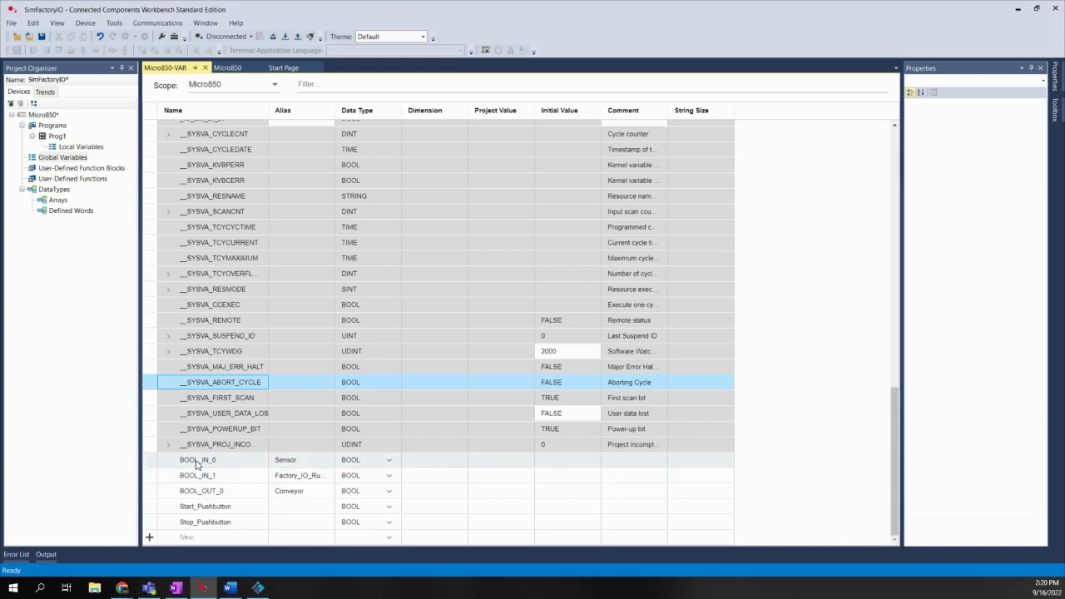
# Back in Factory IO, review the Micro800 Drivers page mappings, then go back to the 3D scene.
pyautogui.click(258, 588)
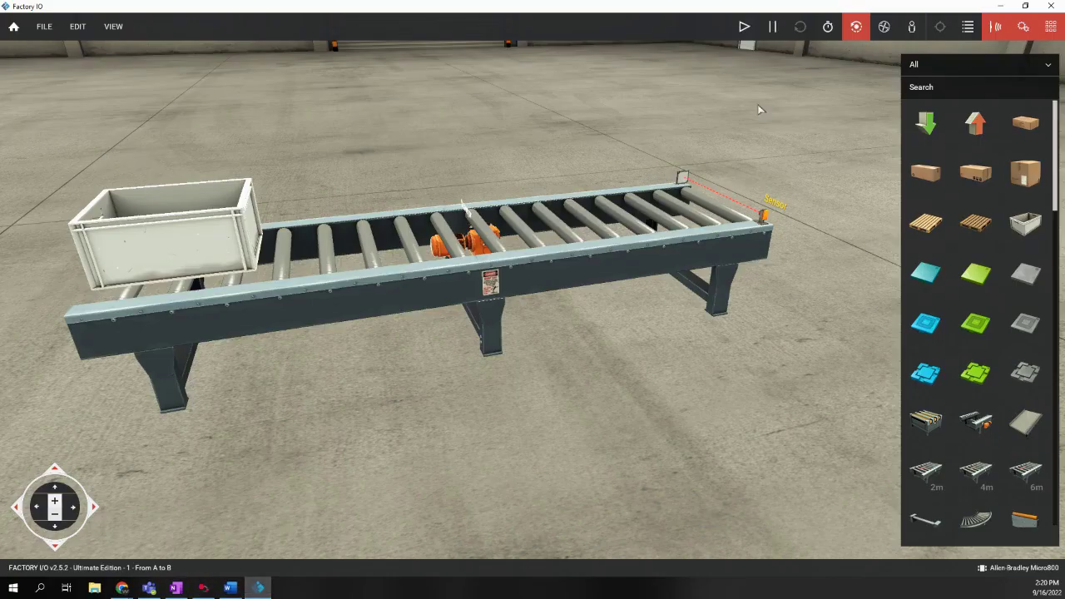
pyautogui.click(44, 26)
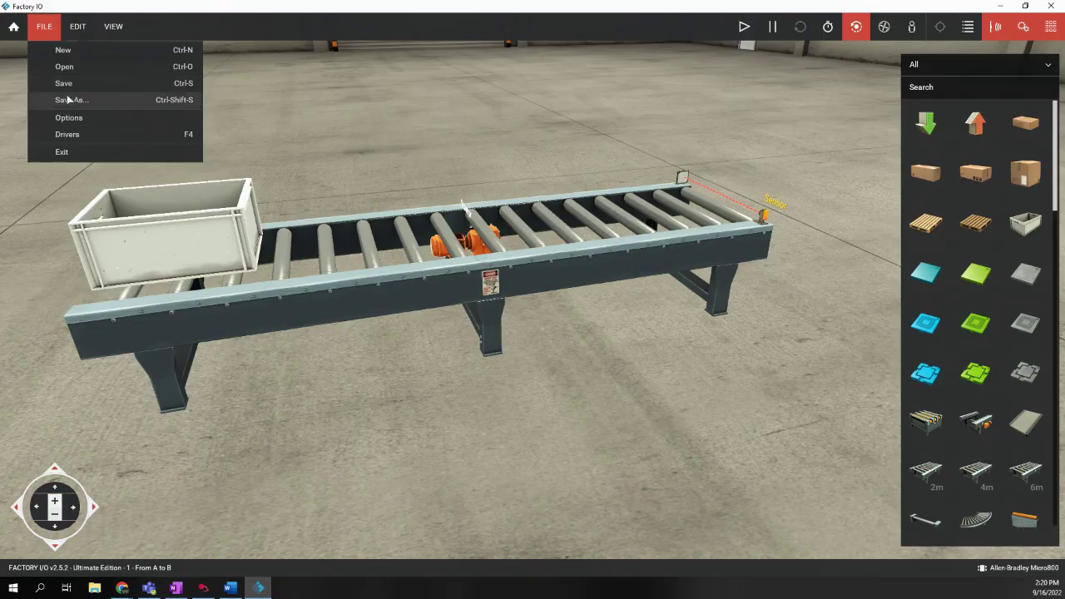
pyautogui.click(71, 135)
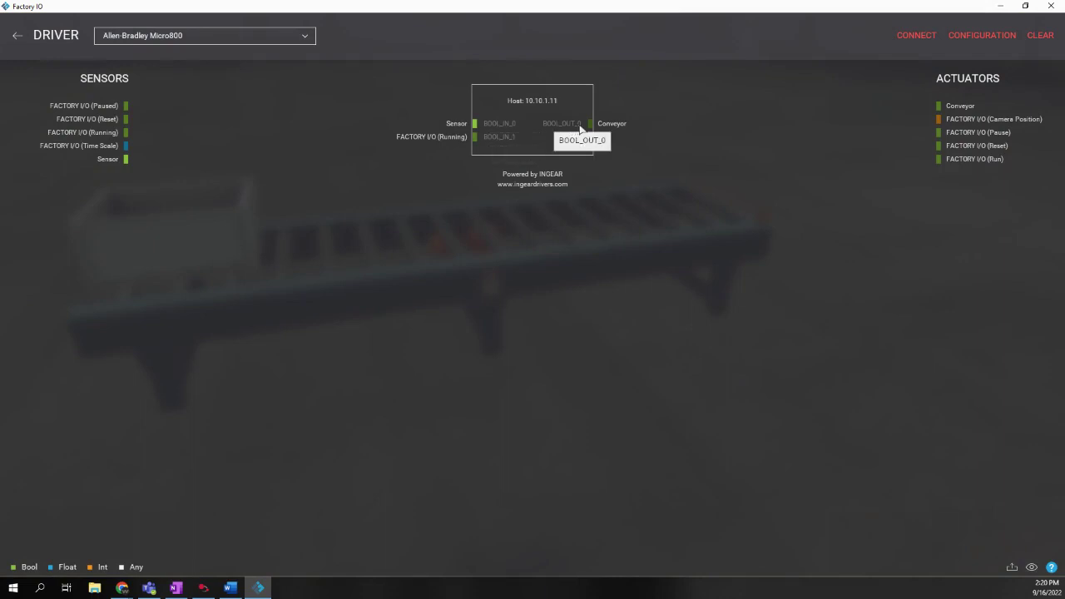
pyautogui.click(18, 36)
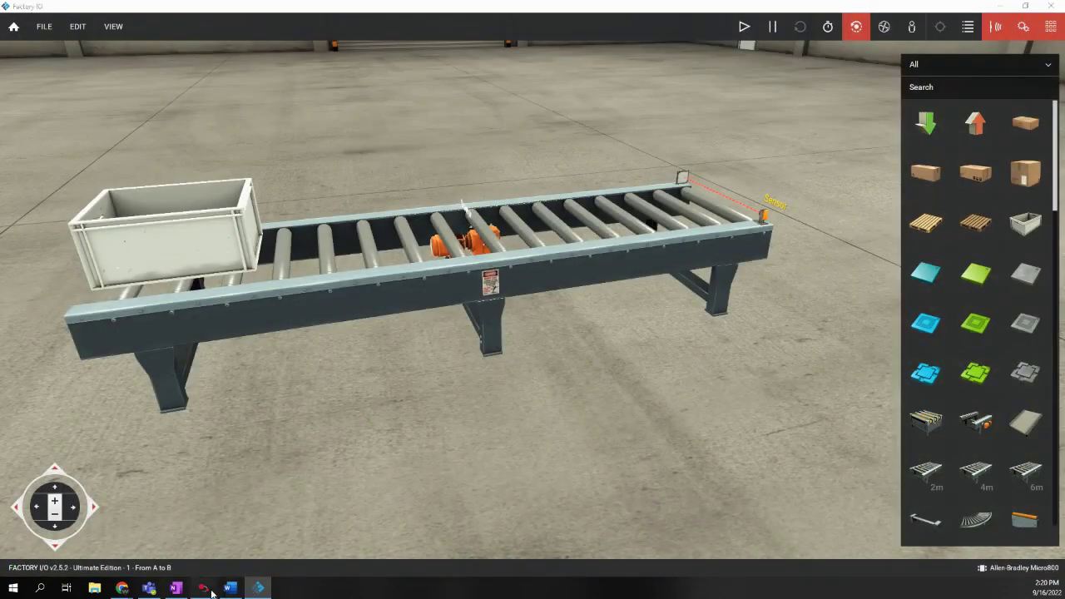
pyautogui.click(203, 588)
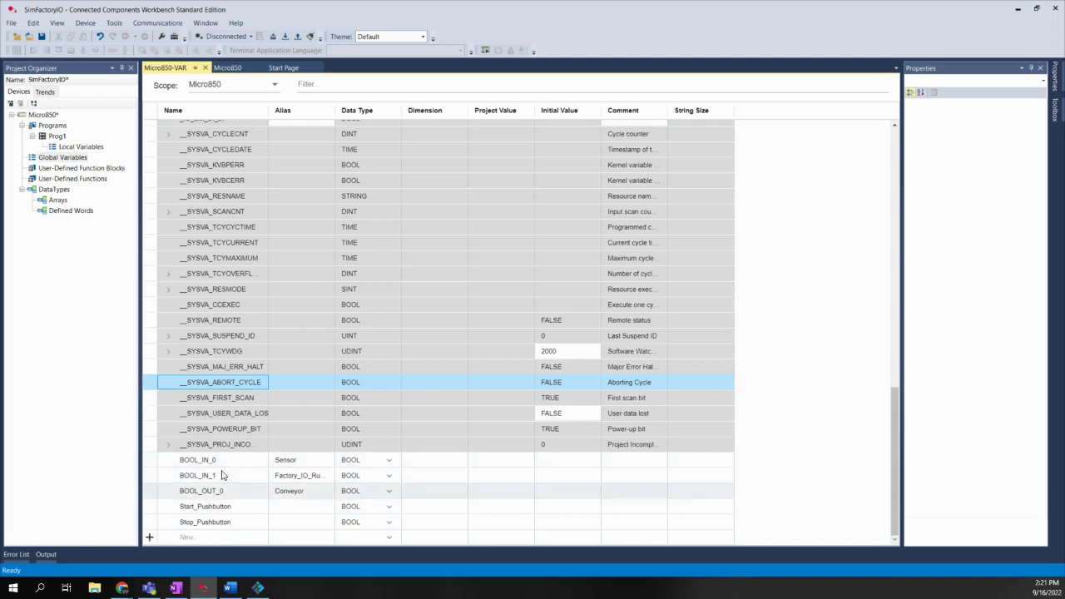
pyautogui.click(258, 587)
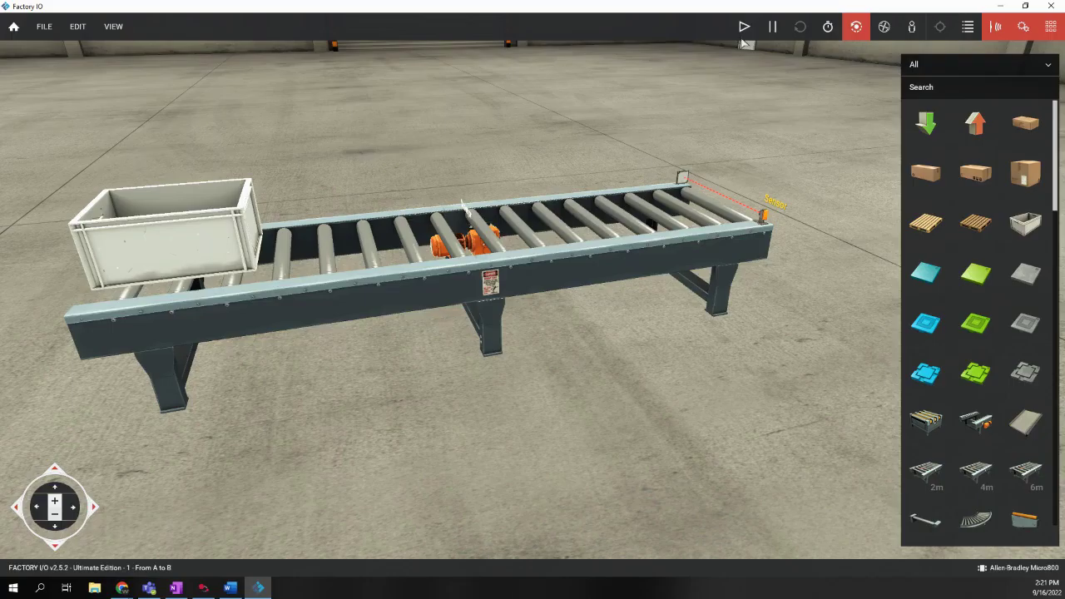